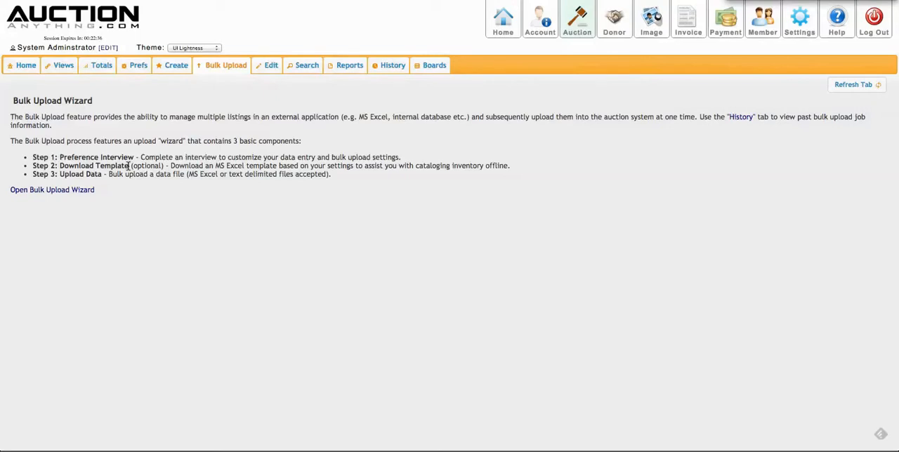
- Open the Bulk Upload Wizard for uploading data and submit BulkUploadDemo.xls with worksheet Sheet1 for validation
left_click(56, 191)
left_click(43, 116)
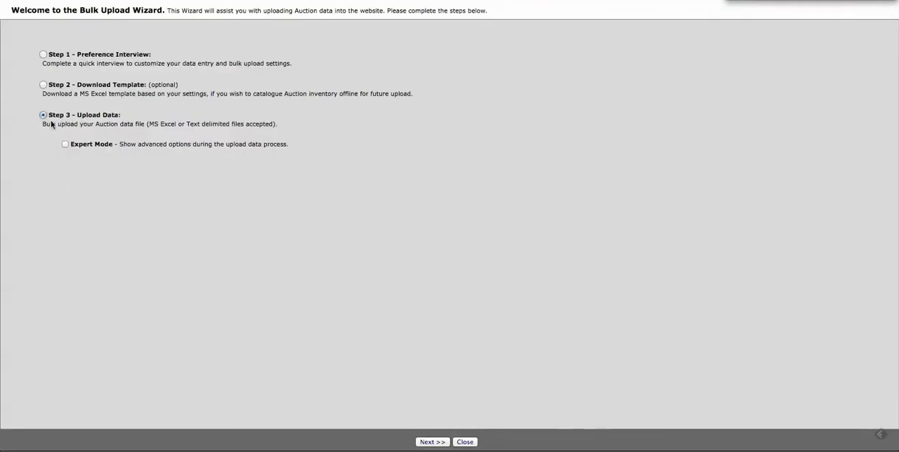
left_click(433, 443)
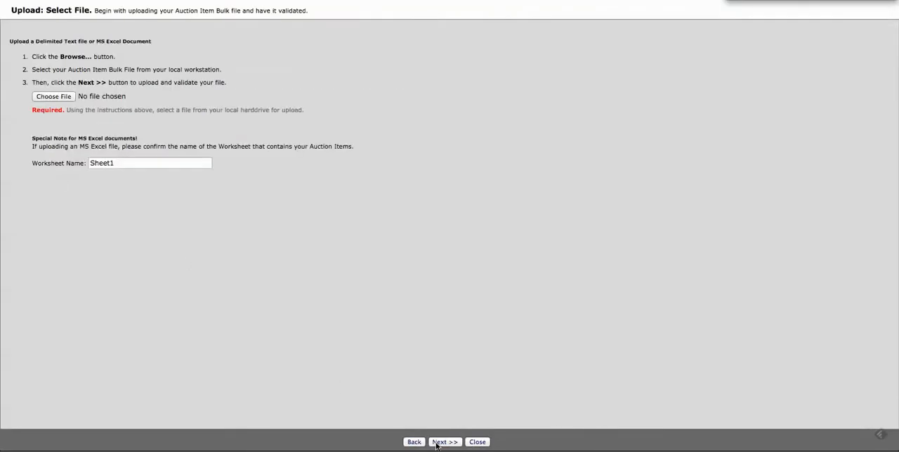
left_click(53, 96)
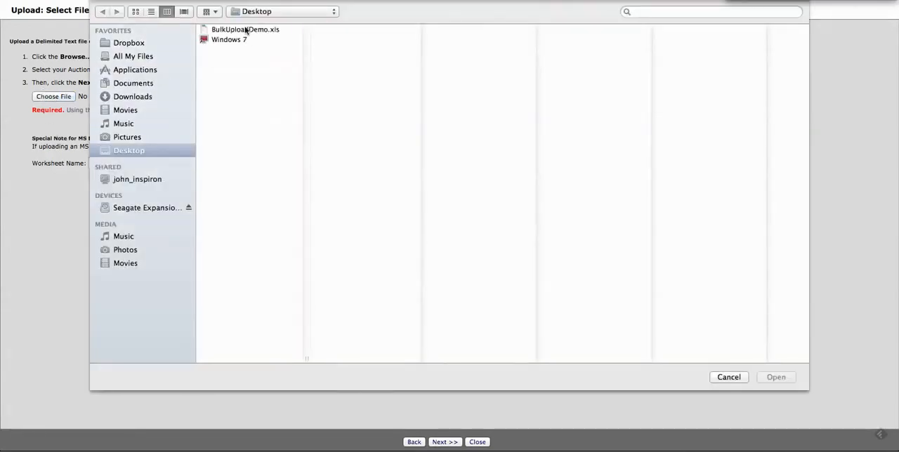
double_click(246, 28)
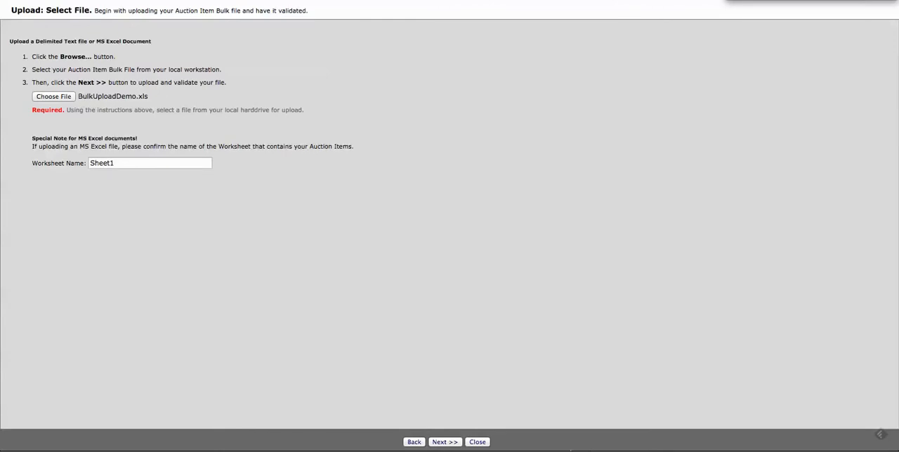
left_click(444, 442)
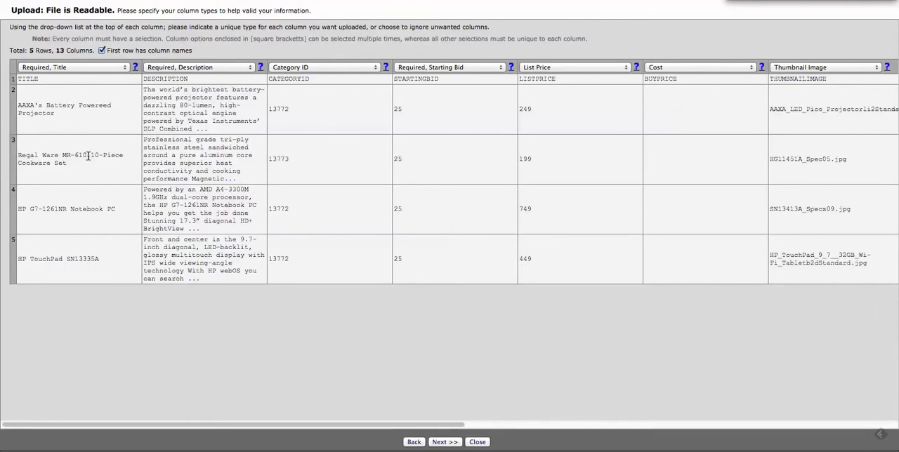
- Review the available column types for the title, category, starting bid and list price columns
left_click(125, 68)
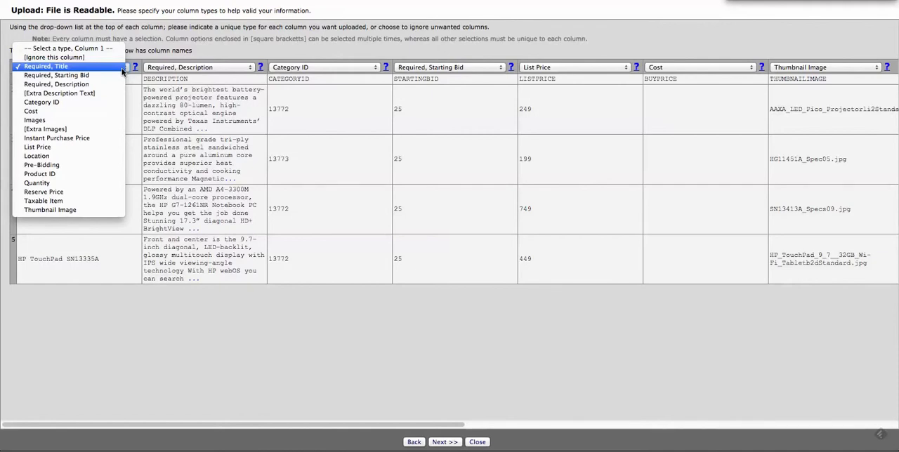
left_click(169, 125)
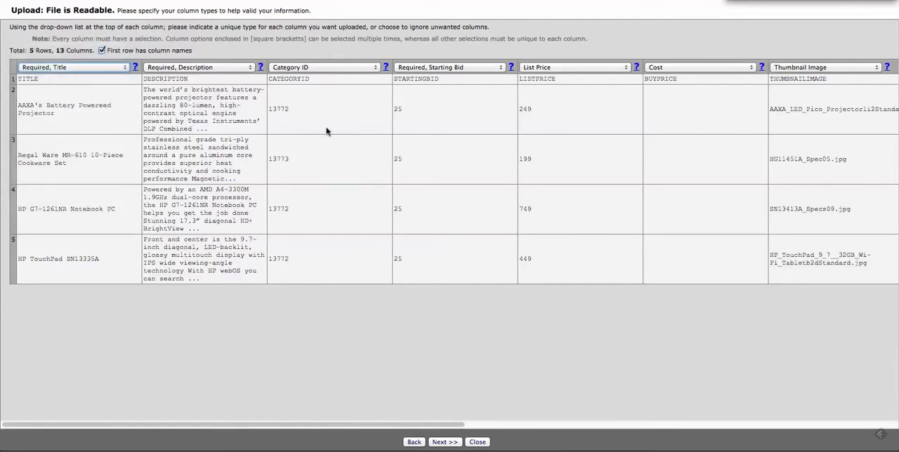
left_click(374, 68)
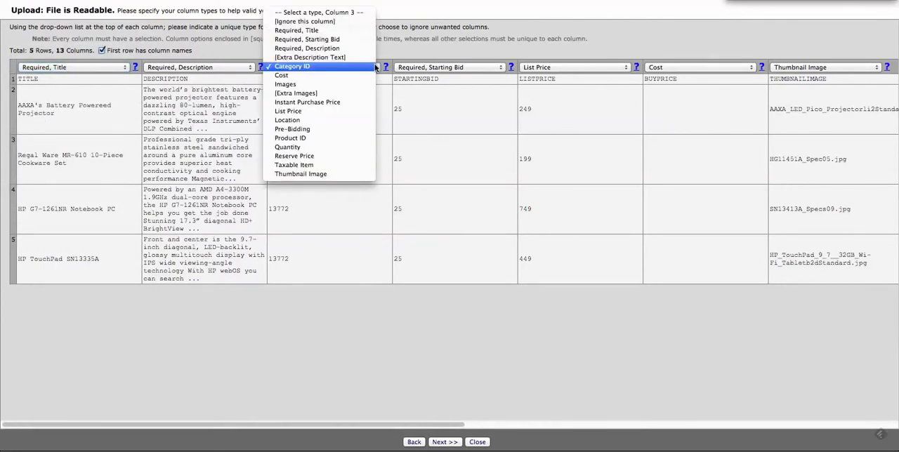
left_click(374, 67)
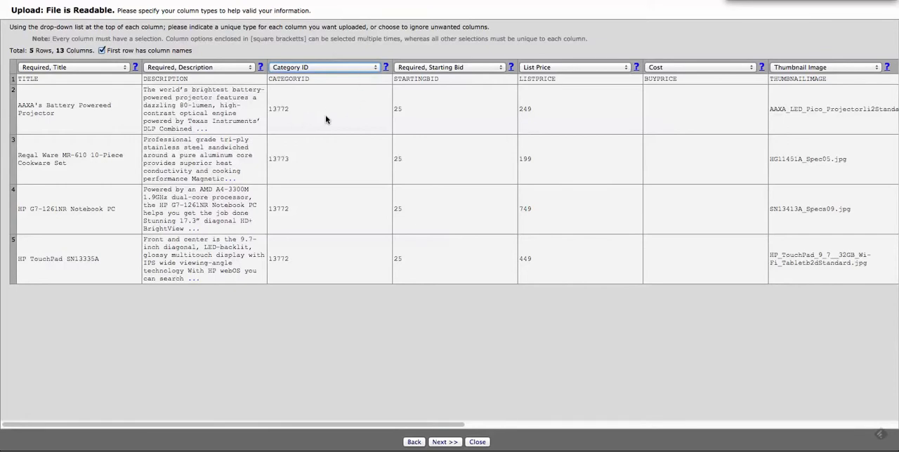
left_click(495, 68)
left_click(494, 68)
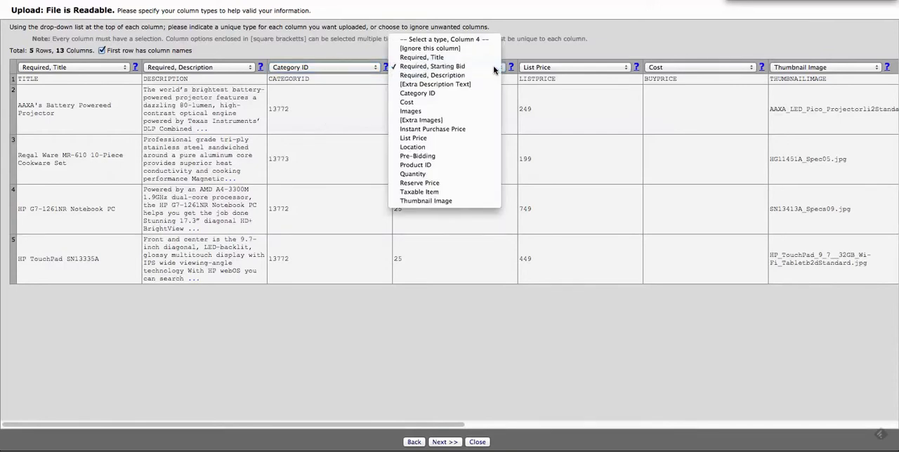
left_click(599, 67)
left_click(710, 125)
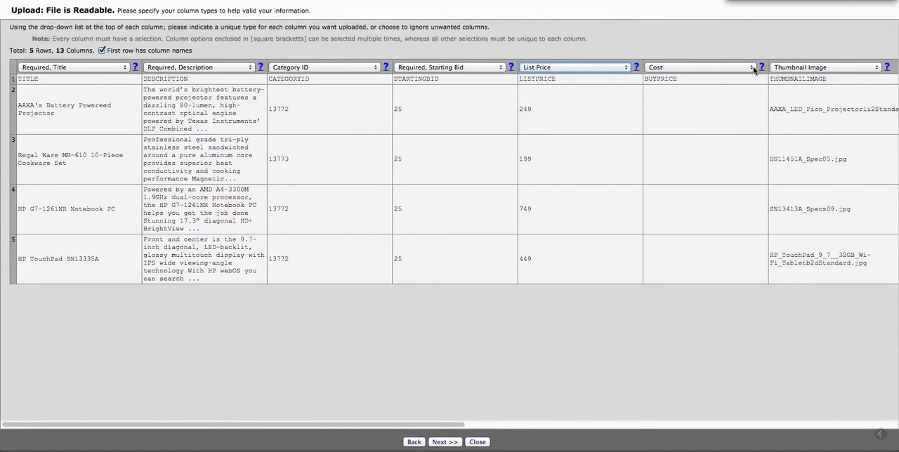
- Assign the BUYPRICE column the Instant Purchase Price type
left_click(753, 66)
left_click(753, 66)
left_click(753, 66)
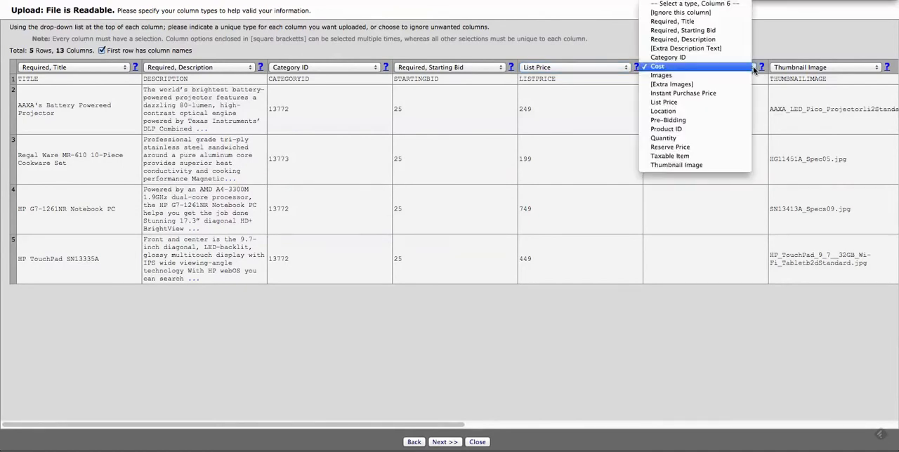
left_click(726, 93)
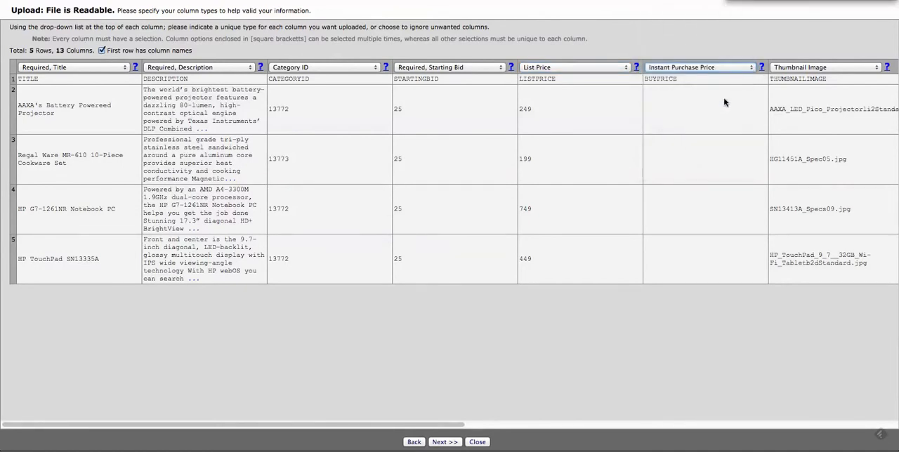
- Check the types assigned to the thumbnail and image columns, and accept the column mapping
left_click_drag(406, 426, 731, 401)
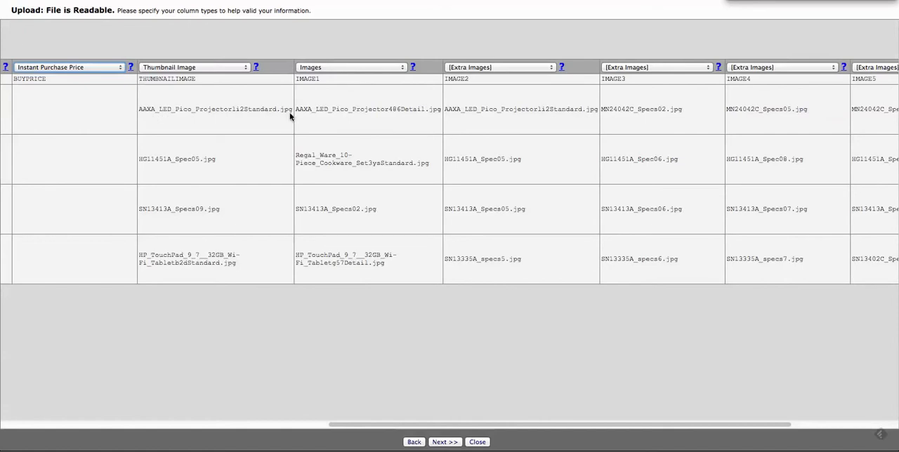
left_click(245, 67)
left_click(244, 67)
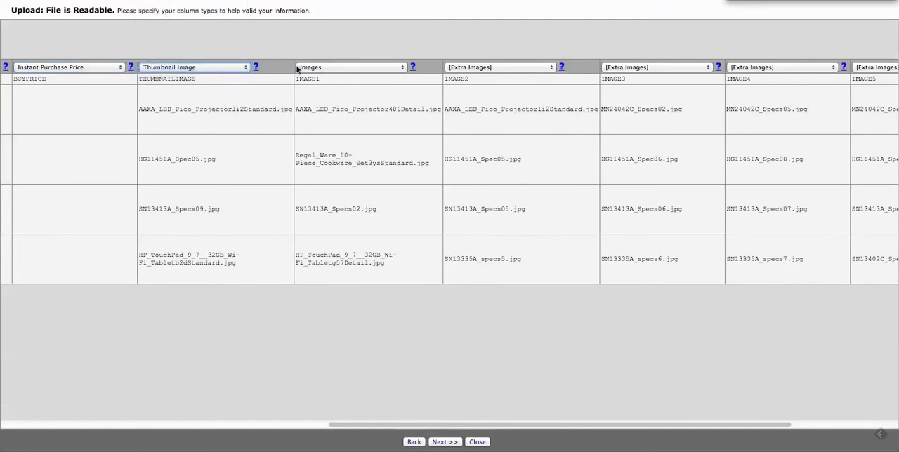
left_click(402, 67)
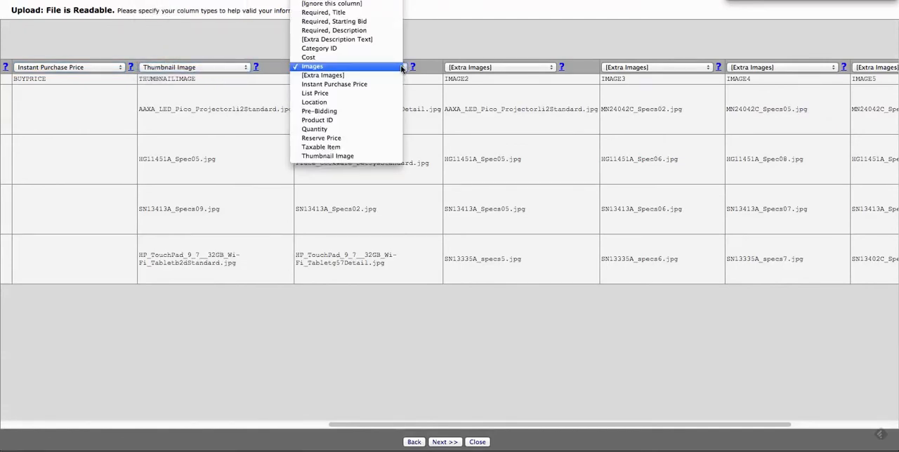
left_click(401, 67)
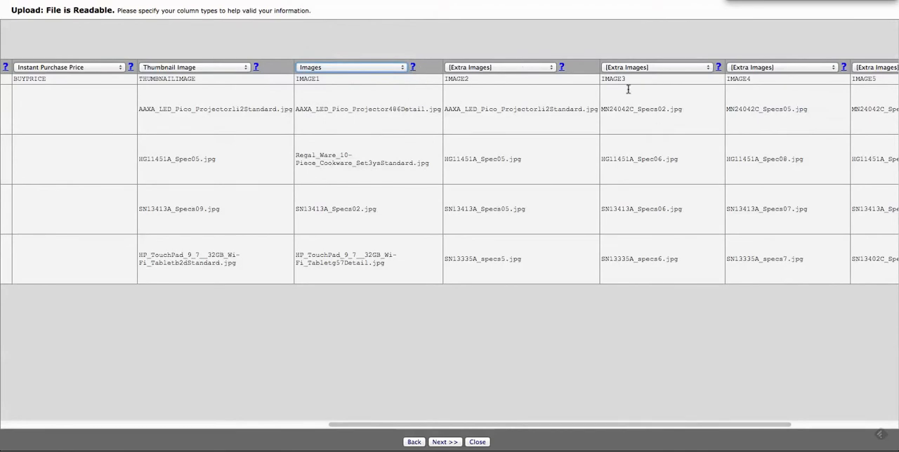
left_click_drag(448, 425, 564, 431)
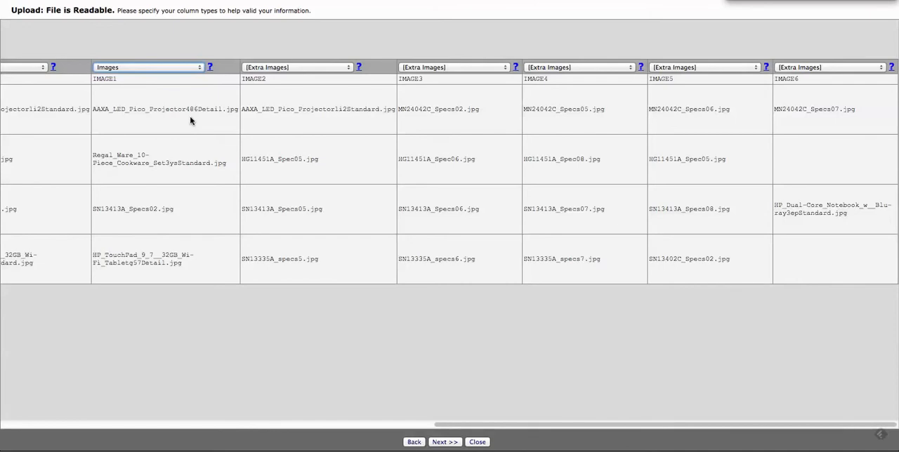
left_click(449, 443)
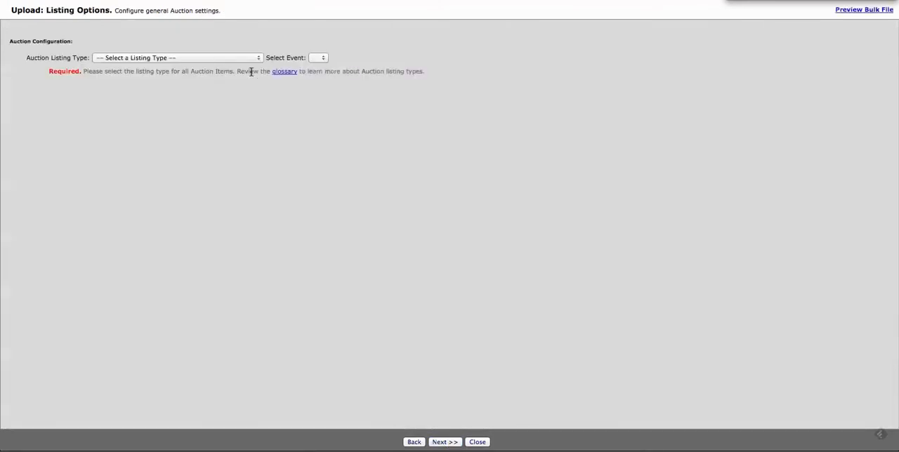
- Set the auction listing type to Standard (with Limit/Proxy Bidding) and keep both feature display options at None
left_click(251, 59)
left_click(248, 65)
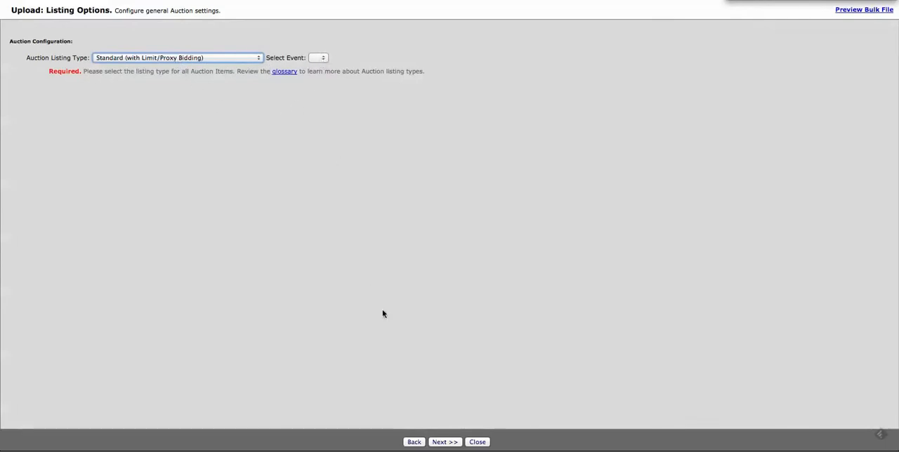
left_click(446, 443)
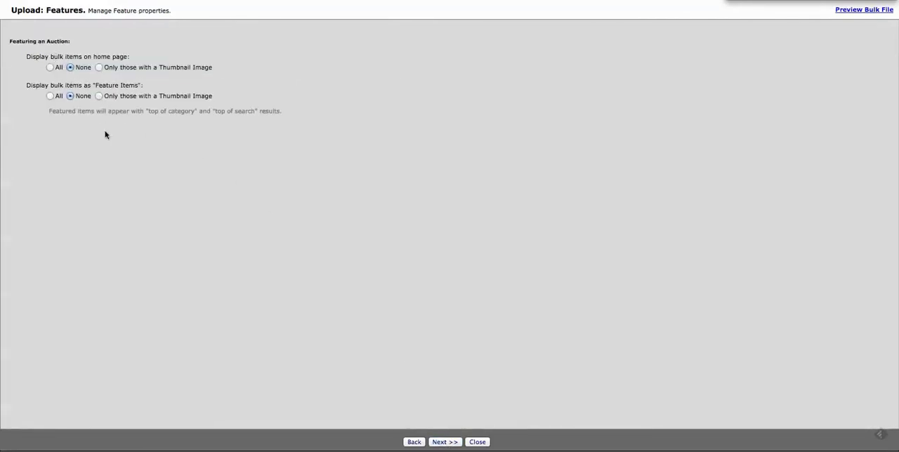
left_click(450, 443)
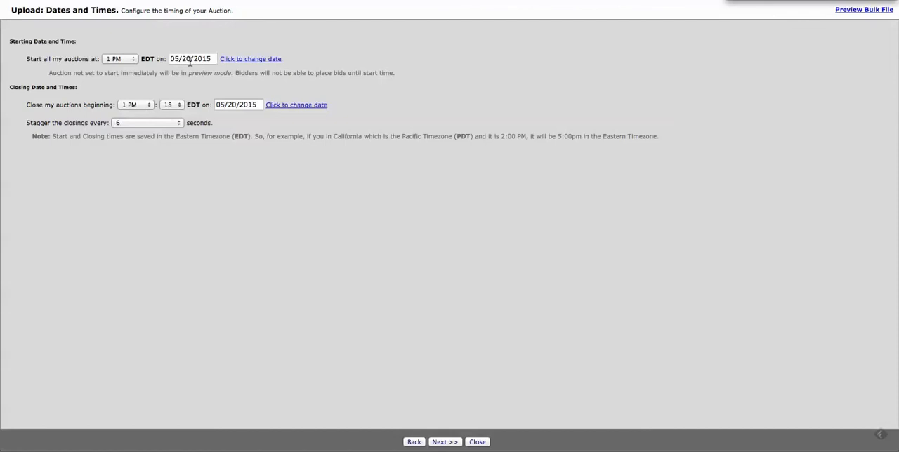
- Set the auctions to begin closing at 2:00 PM EDT on 05/28/2015
left_click(146, 105)
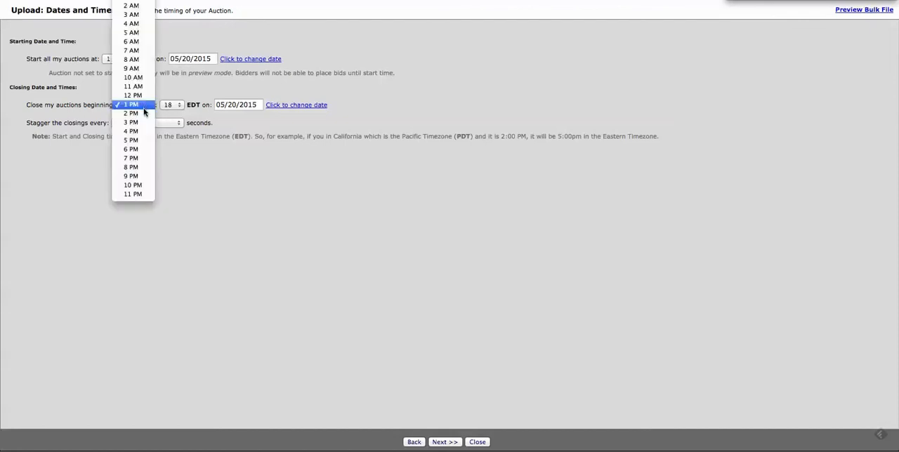
left_click(145, 115)
left_click(174, 105)
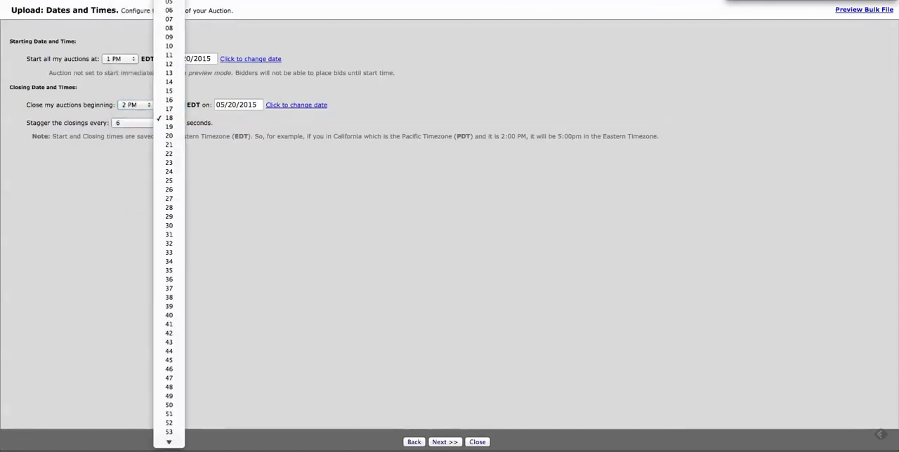
left_click(169, 0)
left_click(241, 106)
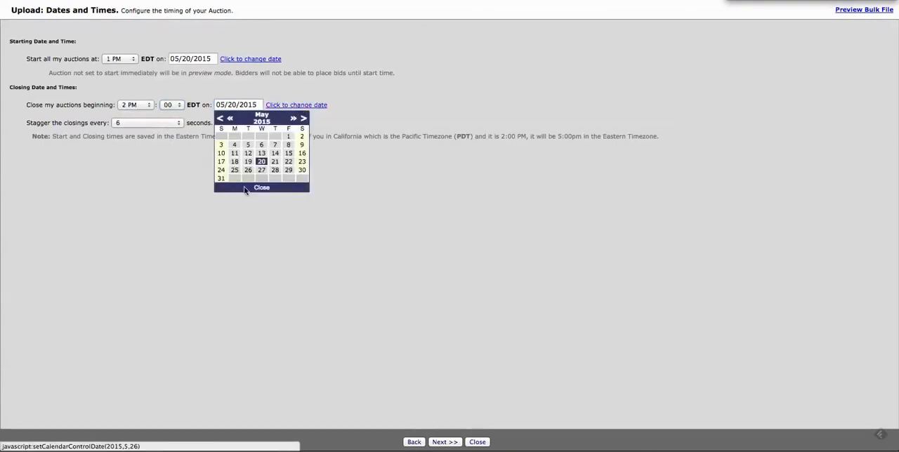
left_click(288, 170)
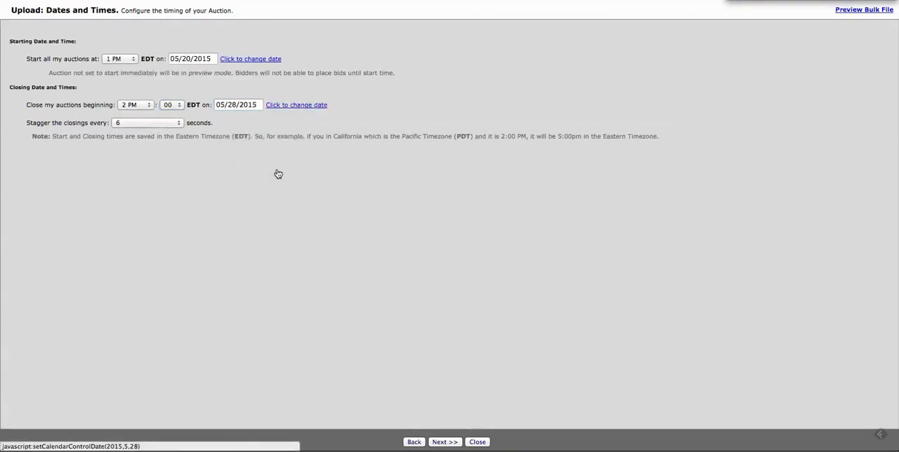
- Stagger the auction closings every 60 seconds and accept the dates and times
left_click(150, 123)
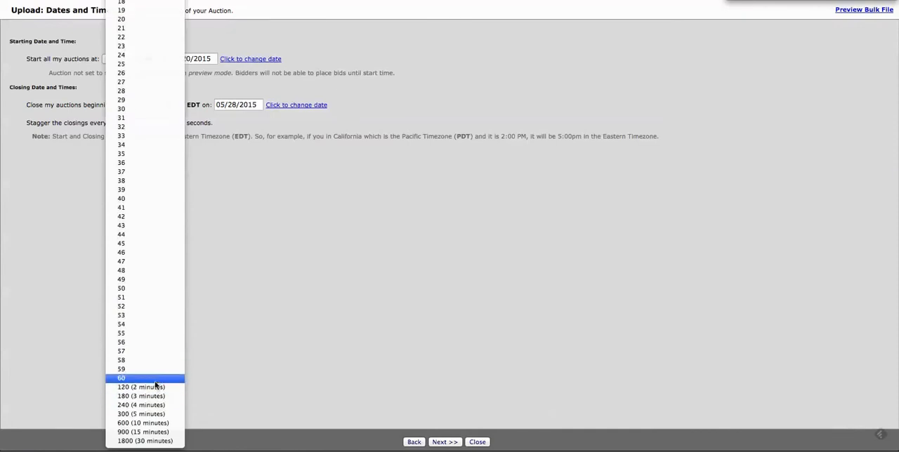
left_click(154, 378)
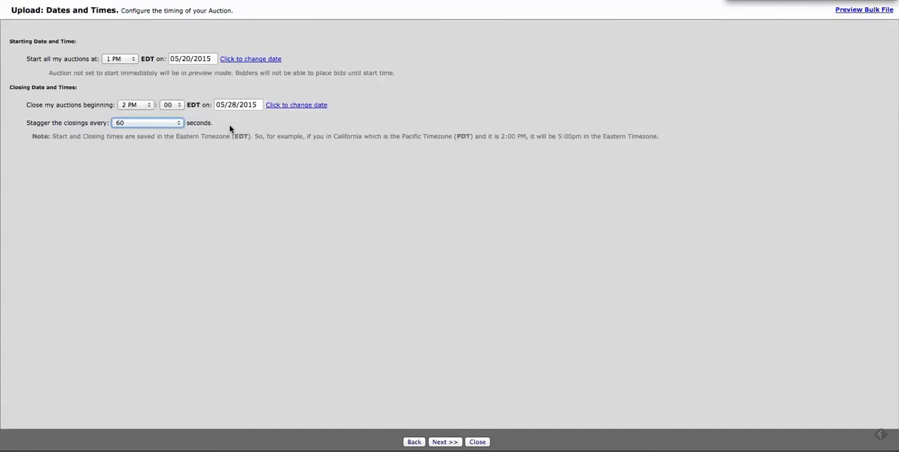
left_click(444, 443)
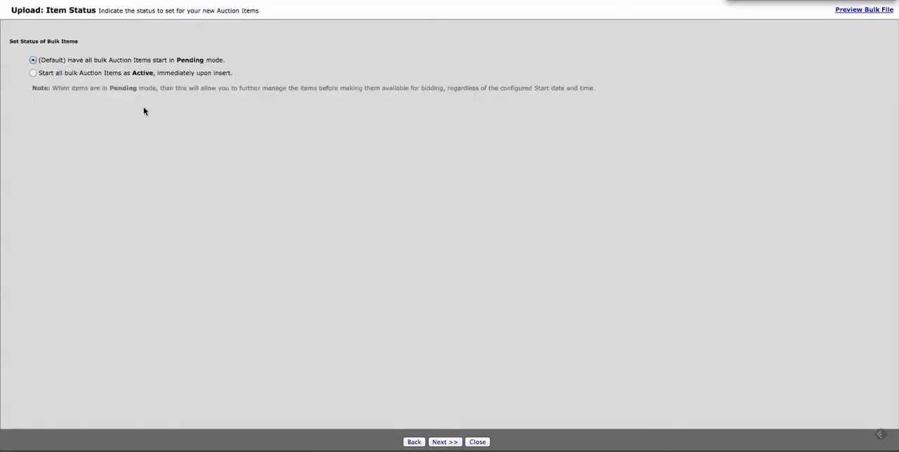
- Start all bulk auction items as Active immediately upon insert and save the bulk file to the database
left_click(33, 73)
left_click(445, 443)
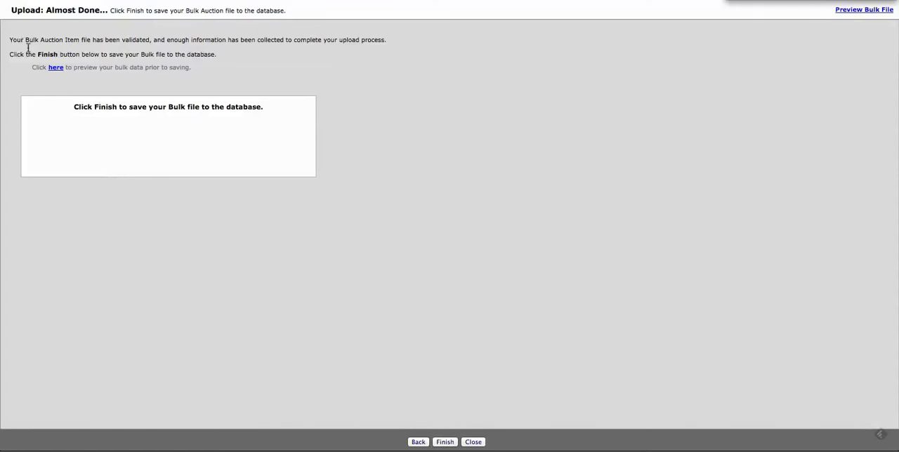
left_click(447, 443)
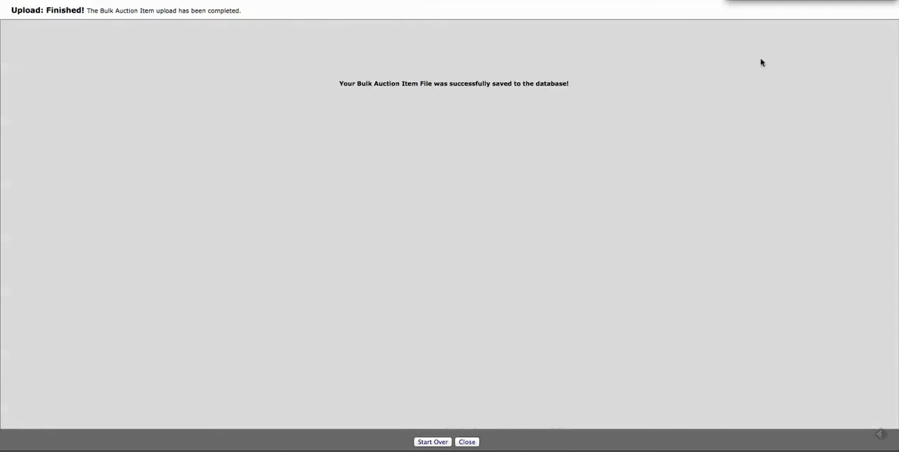
- Close the wizard and view the remaining items of the BULKUPLOADDEMO.XLS job from the bulk upload history
key("super+w")
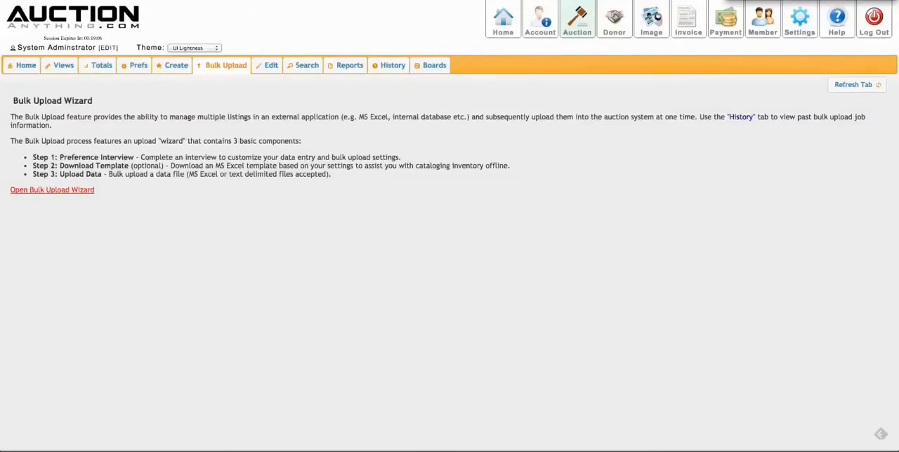
left_click(389, 66)
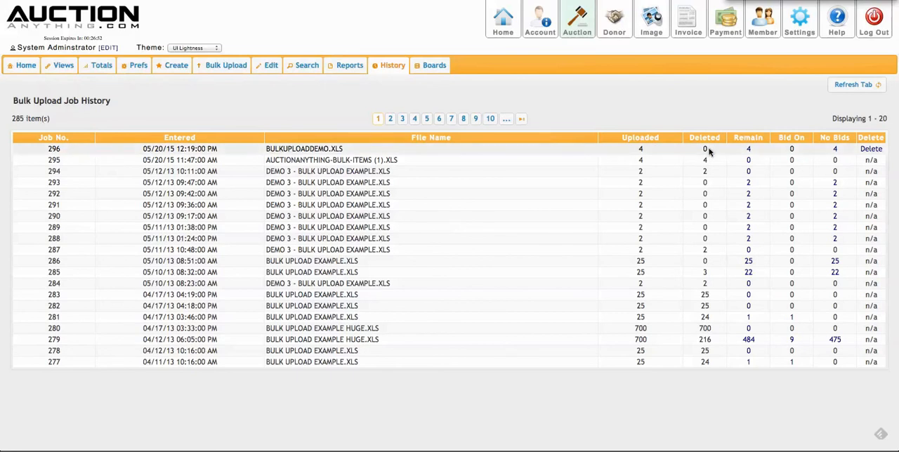
left_click(749, 151)
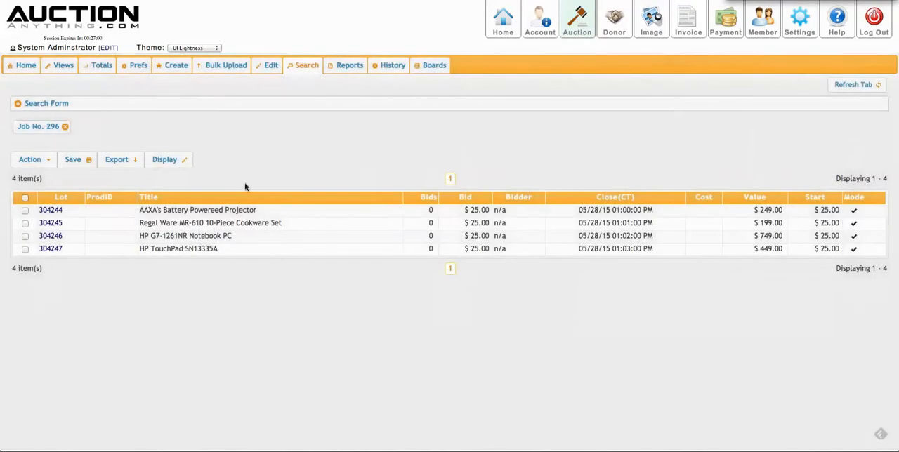